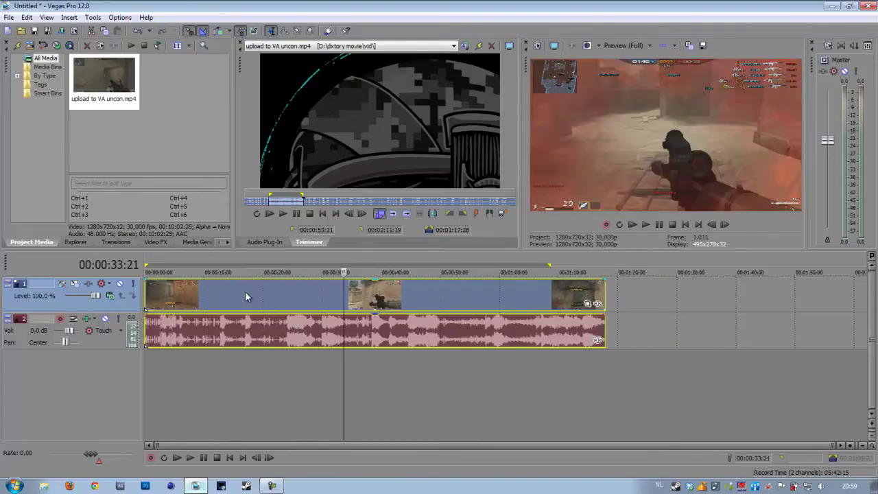
Step: Play back the opening of the gameplay clip from near its start to review it
{"action": "mouse_move", "coordinate": [175, 291]}
{"action": "left_mouse_down"}
{"action": "mouse_move", "coordinate": [187, 290]}
{"action": "mouse_move", "coordinate": [172, 285]}
{"action": "left_mouse_up"}
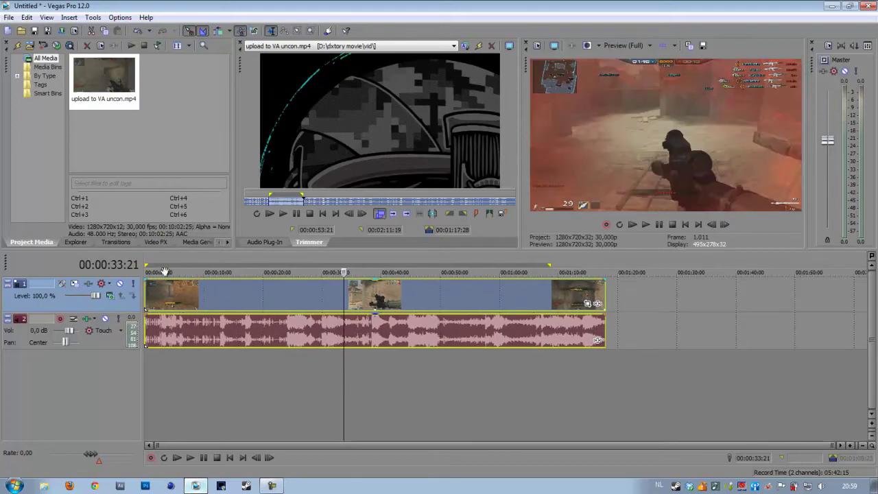
{"action": "left_click", "coordinate": [156, 266]}
{"action": "key", "text": "space"}
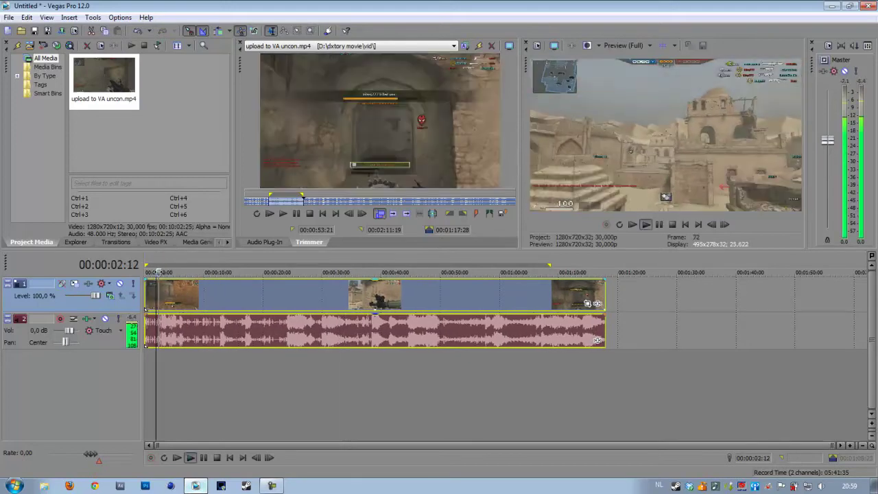
{"action": "key", "text": "Return"}
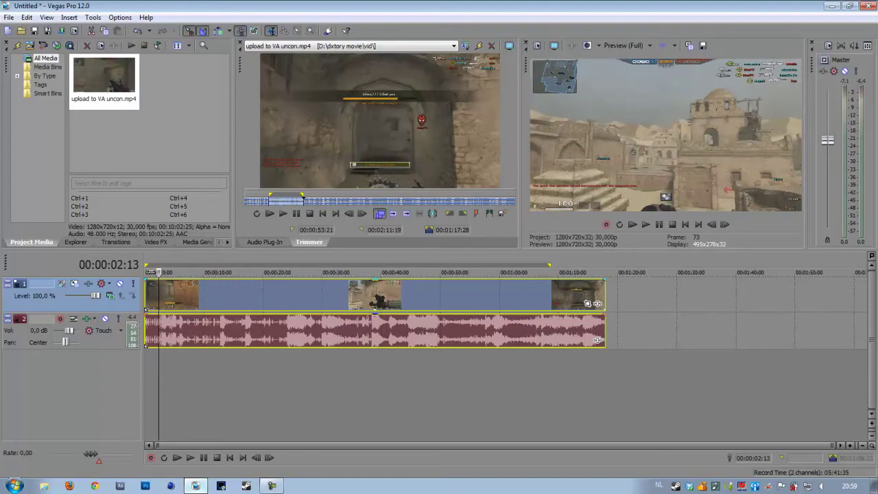
{"action": "key", "text": "space"}
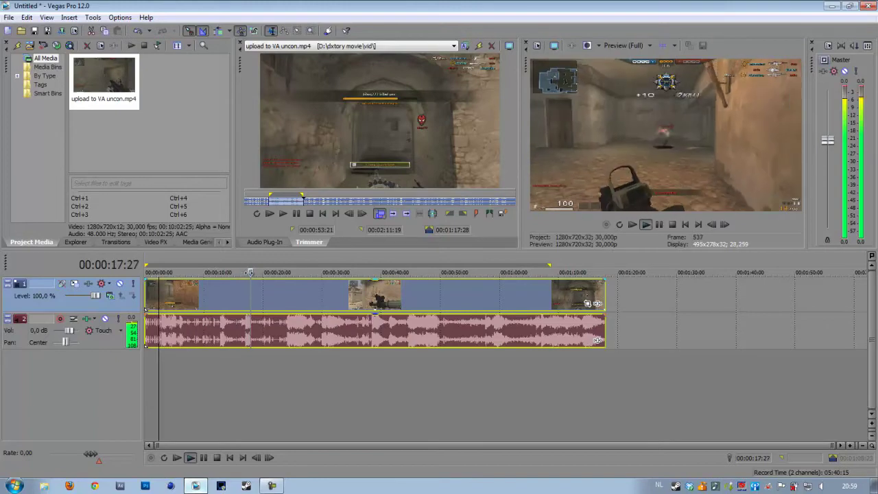
Step: Scrub the playhead back to 00:00:10:09 for the first cut
{"action": "left_click", "coordinate": [242, 273]}
{"action": "left_click", "coordinate": [219, 272]}
{"action": "mouse_move", "coordinate": [208, 272]}
{"action": "left_mouse_down"}
{"action": "mouse_move", "coordinate": [187, 272]}
{"action": "mouse_move", "coordinate": [203, 272]}
{"action": "left_mouse_up"}
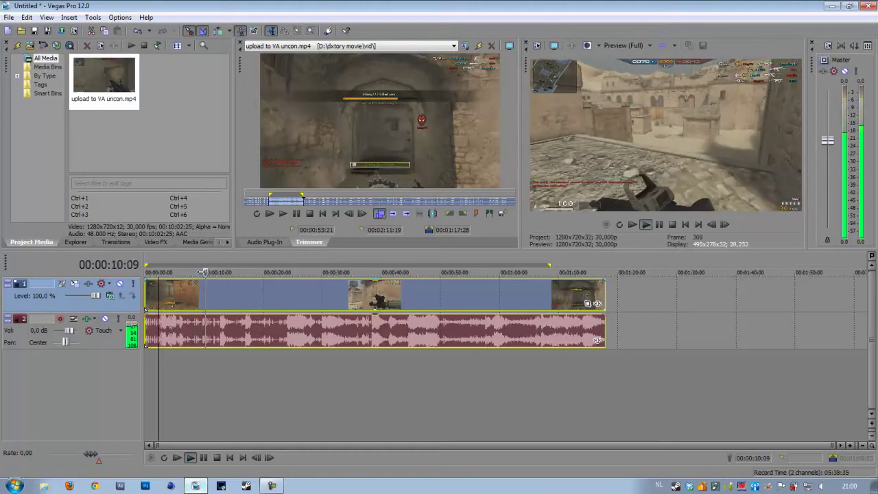
Step: Split at 00:00:10:09, shift the remainder about 14 s later, and keep the first piece at the start
{"action": "key", "text": "s"}
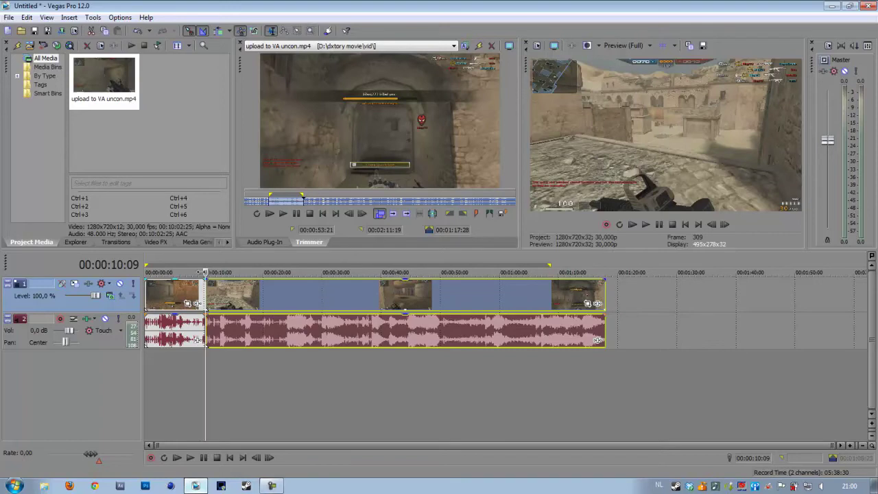
{"action": "left_click_drag", "start_coordinate": [252, 284], "coordinate": [259, 297]}
{"action": "left_click_drag", "start_coordinate": [174, 288], "coordinate": [194, 297]}
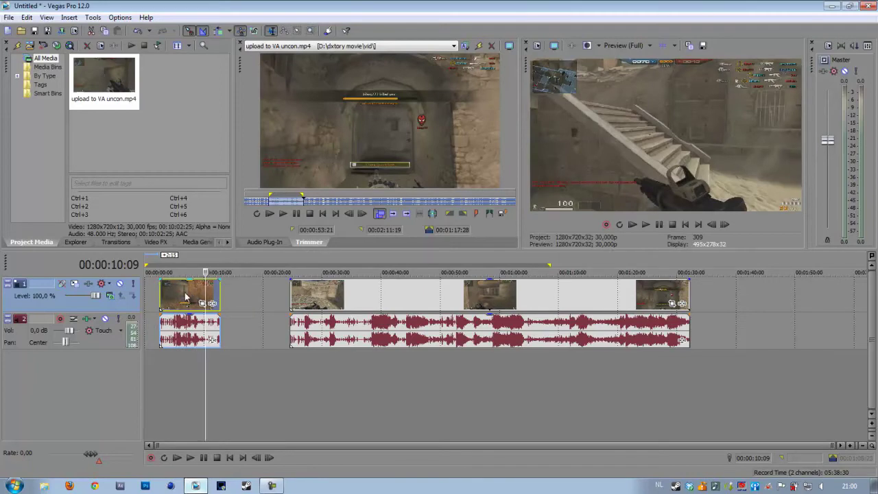
{"action": "left_click_drag", "start_coordinate": [185, 296], "coordinate": [170, 297]}
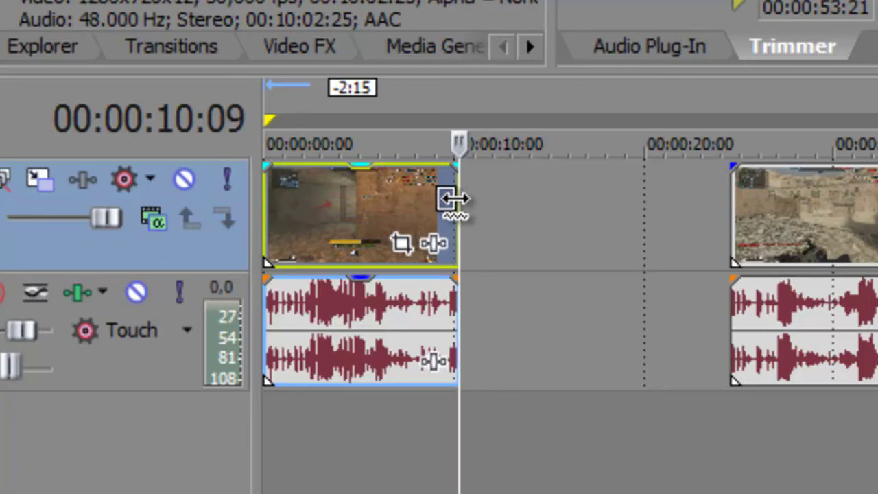
Step: Trim the first piece to about its opening 2:18 and slide the remainder back against it
{"action": "left_click_drag", "start_coordinate": [452, 199], "coordinate": [300, 204]}
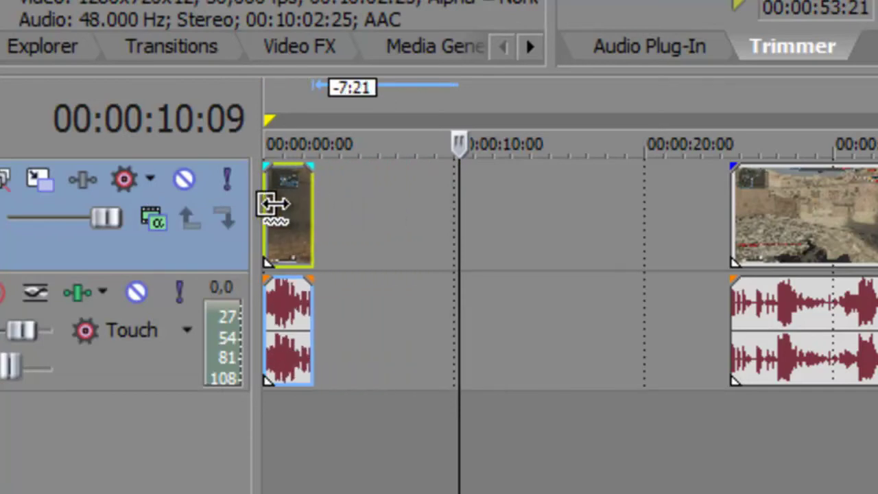
{"action": "mouse_move", "coordinate": [305, 125]}
{"action": "left_mouse_down"}
{"action": "mouse_move", "coordinate": [293, 142]}
{"action": "mouse_move", "coordinate": [146, 153]}
{"action": "left_mouse_up"}
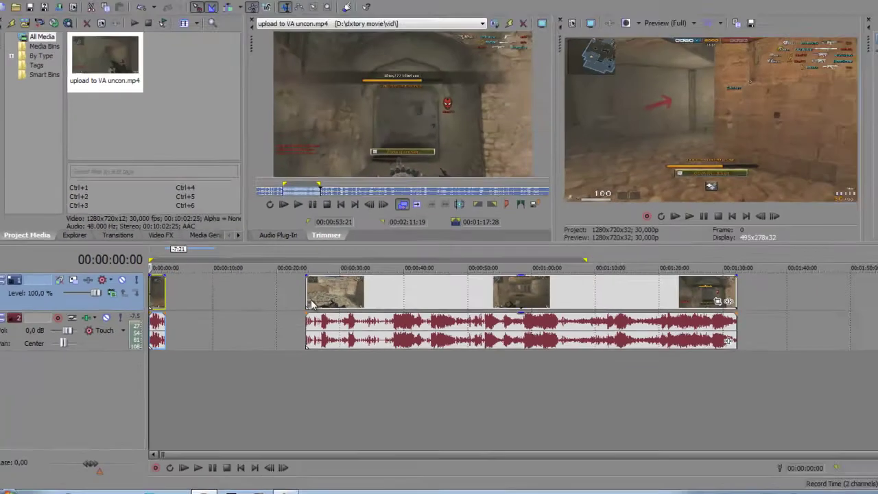
{"action": "left_click_drag", "start_coordinate": [311, 302], "coordinate": [193, 292]}
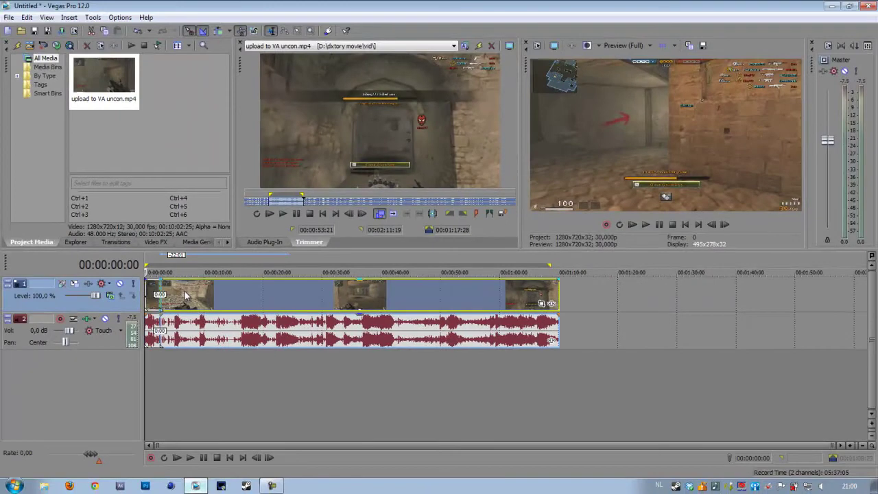
Step: Preview the short opening piece, then drag the remaining footage onto its end for a crossfade
{"action": "left_click", "coordinate": [639, 228]}
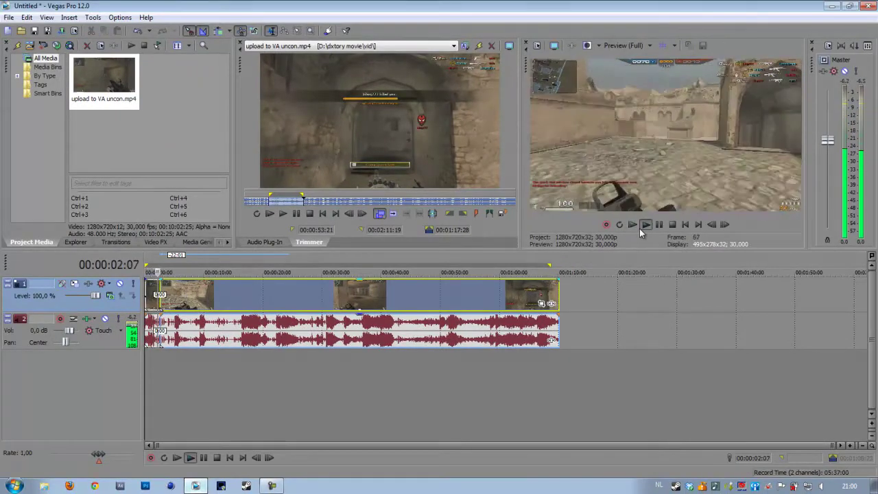
{"action": "left_click", "coordinate": [658, 225]}
{"action": "left_click_drag", "start_coordinate": [301, 288], "coordinate": [373, 295]}
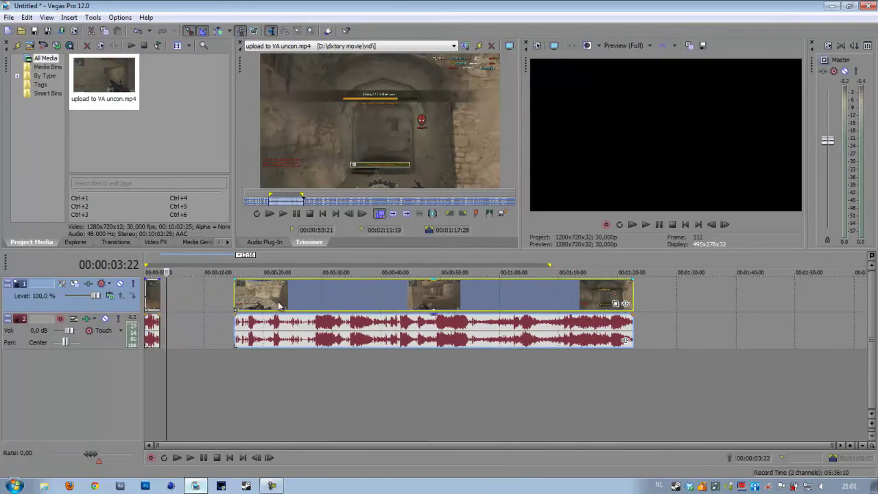
{"action": "left_click", "coordinate": [156, 293]}
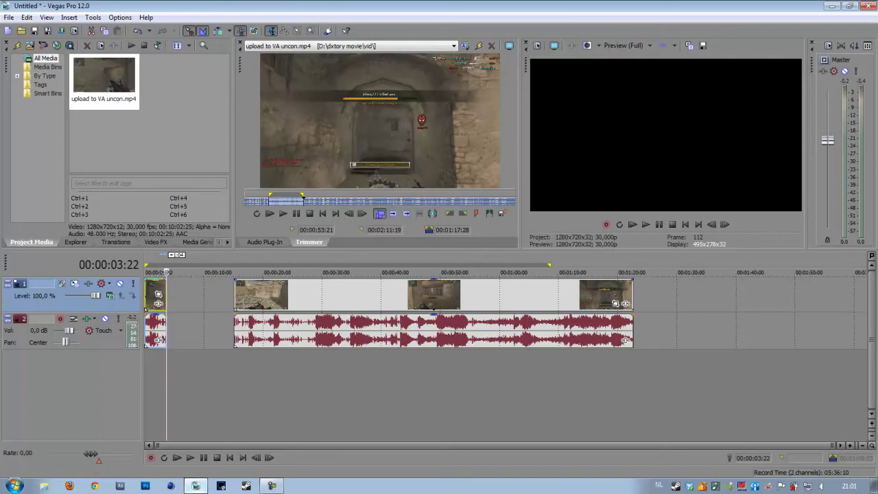
{"action": "key", "text": "space"}
{"action": "key", "text": "space"}
{"action": "left_click", "coordinate": [644, 224]}
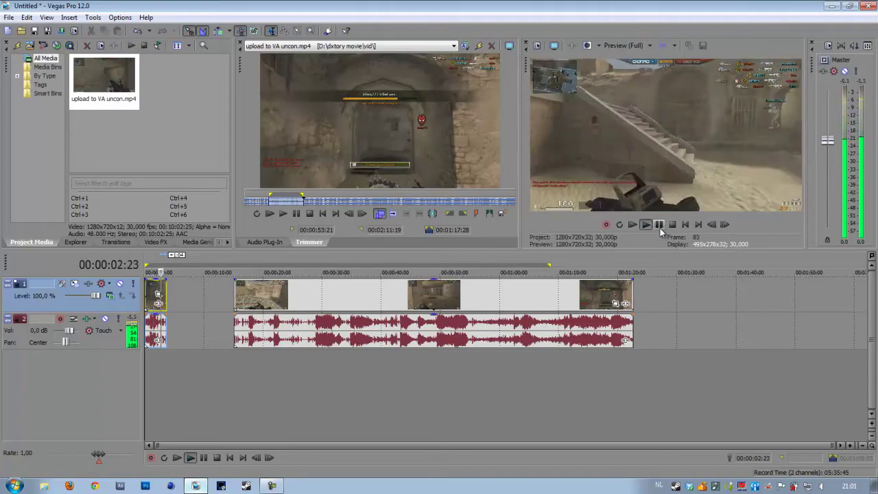
{"action": "left_click_drag", "start_coordinate": [542, 323], "coordinate": [473, 323]}
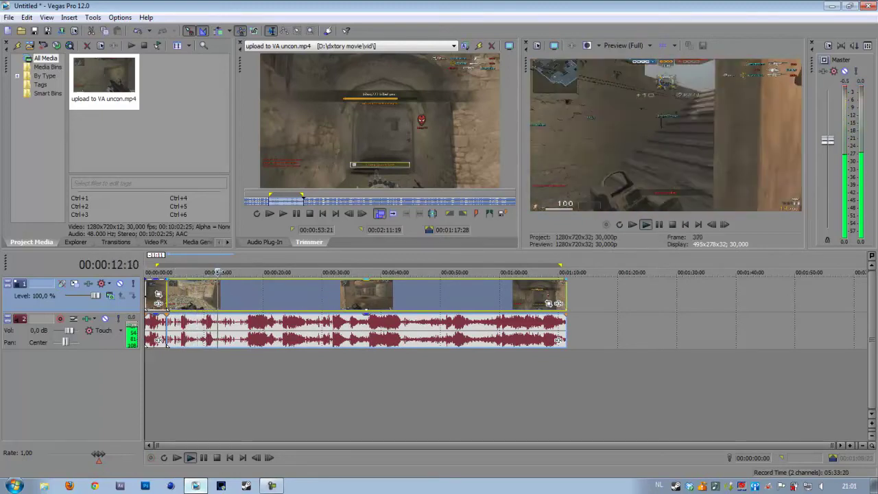
Step: Split the clip at 00:00:22:09 and play ahead toward the next cut point
{"action": "left_click_drag", "start_coordinate": [227, 272], "coordinate": [275, 272]}
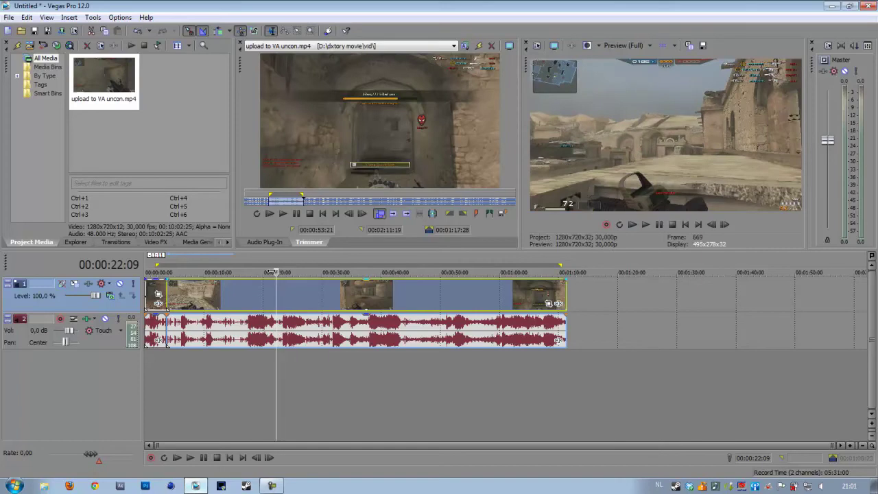
{"action": "key", "text": "s"}
{"action": "left_click_drag", "start_coordinate": [277, 273], "coordinate": [282, 272]}
{"action": "key", "text": "space"}
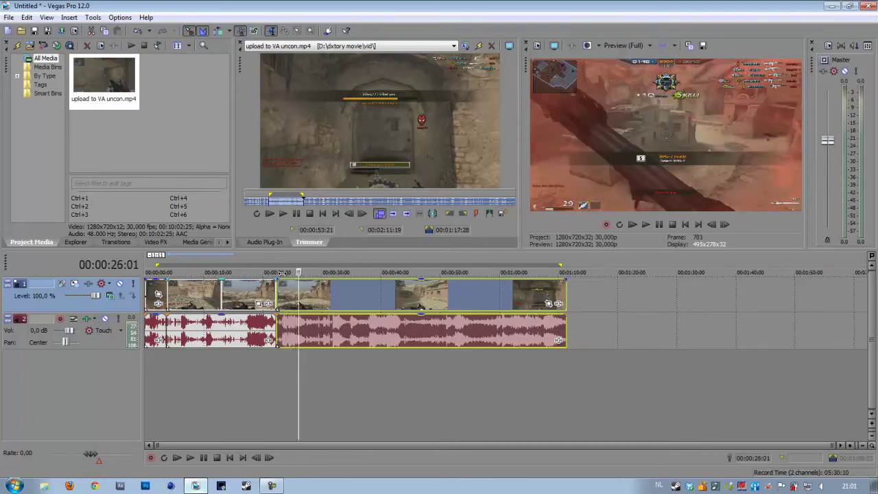
Step: Split at 00:00:26:01, extend the middle piece by 5:11, overlap the later footage, and replay from 00:00:22:09
{"action": "key", "text": "s"}
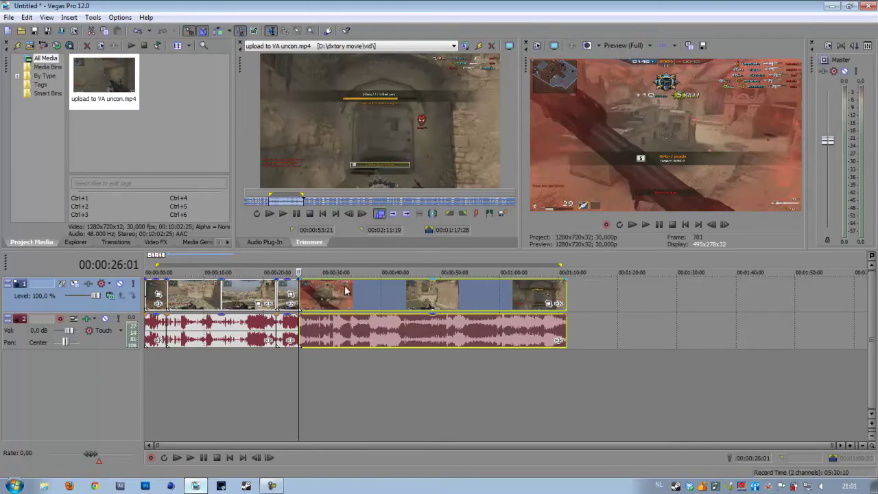
{"action": "left_click_drag", "start_coordinate": [345, 292], "coordinate": [433, 291]}
{"action": "left_click_drag", "start_coordinate": [290, 294], "coordinate": [295, 292]}
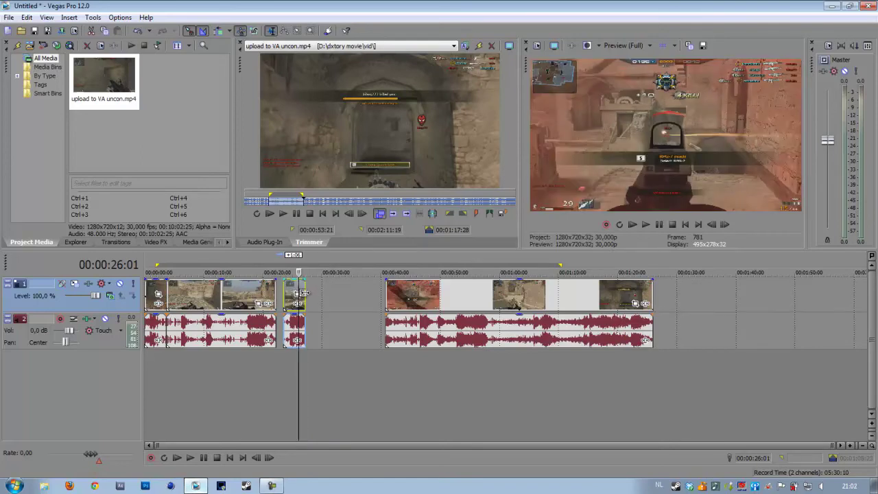
{"action": "left_click_drag", "start_coordinate": [303, 294], "coordinate": [327, 297]}
{"action": "left_click_drag", "start_coordinate": [403, 291], "coordinate": [373, 293]}
{"action": "left_click", "coordinate": [277, 268]}
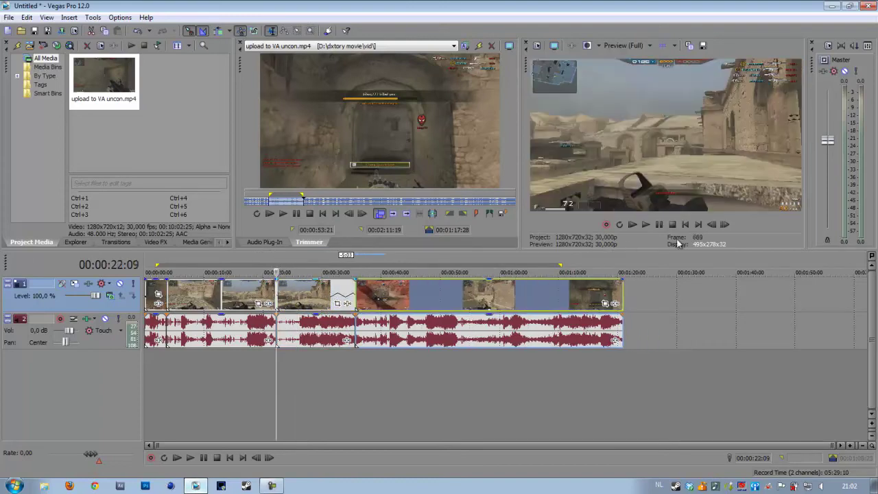
{"action": "left_click", "coordinate": [645, 225]}
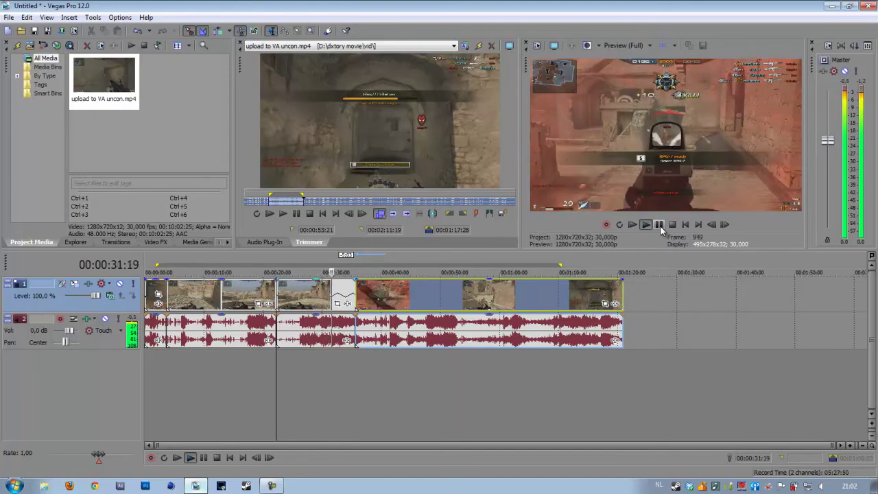
Step: Trim the middle piece's end to shorten its crossfade with the following footage, undoing a trial trim
{"action": "left_click", "coordinate": [659, 224]}
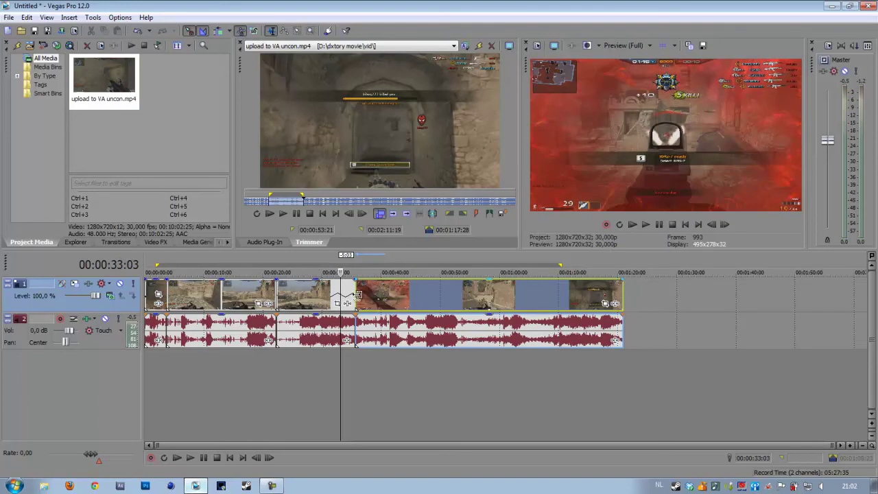
{"action": "left_click_drag", "start_coordinate": [357, 294], "coordinate": [361, 294]}
{"action": "key", "text": "ctrl+z"}
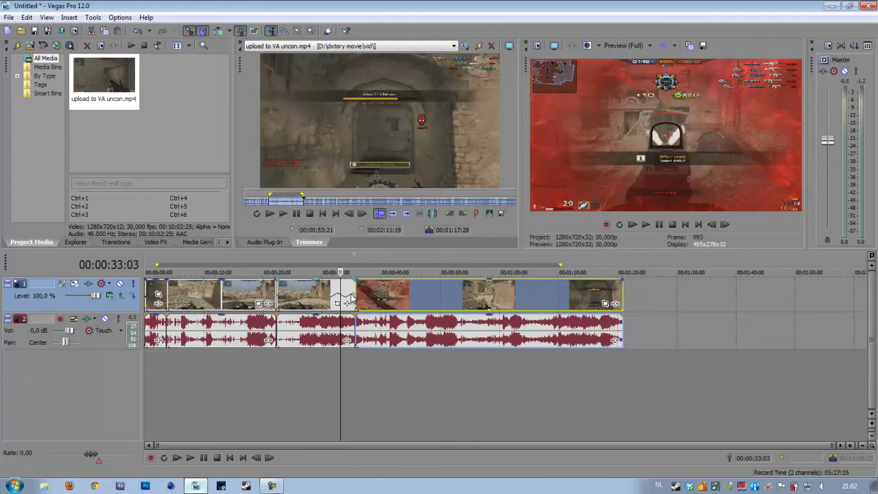
{"action": "left_click", "coordinate": [351, 299]}
{"action": "left_click_drag", "start_coordinate": [350, 295], "coordinate": [374, 292]}
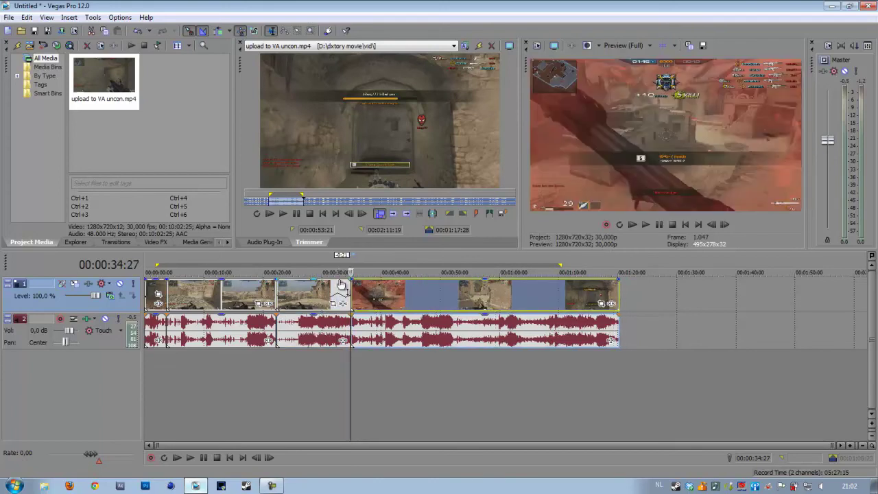
{"action": "left_click", "coordinate": [306, 272]}
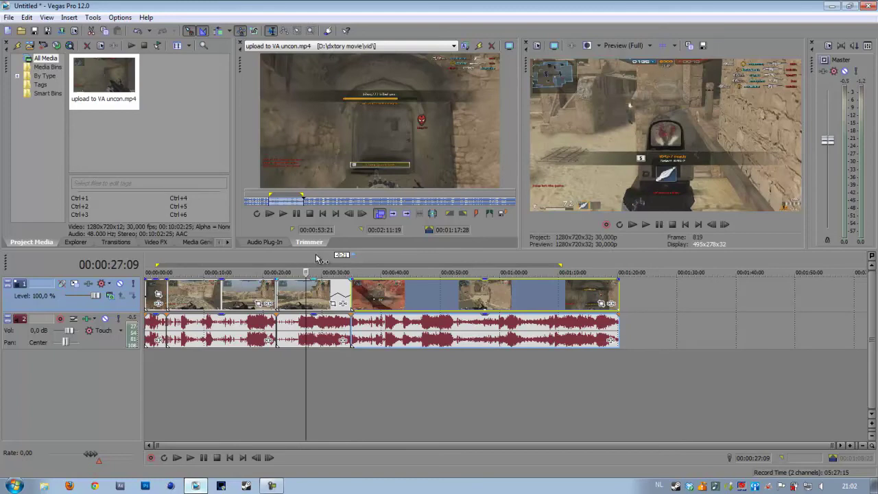